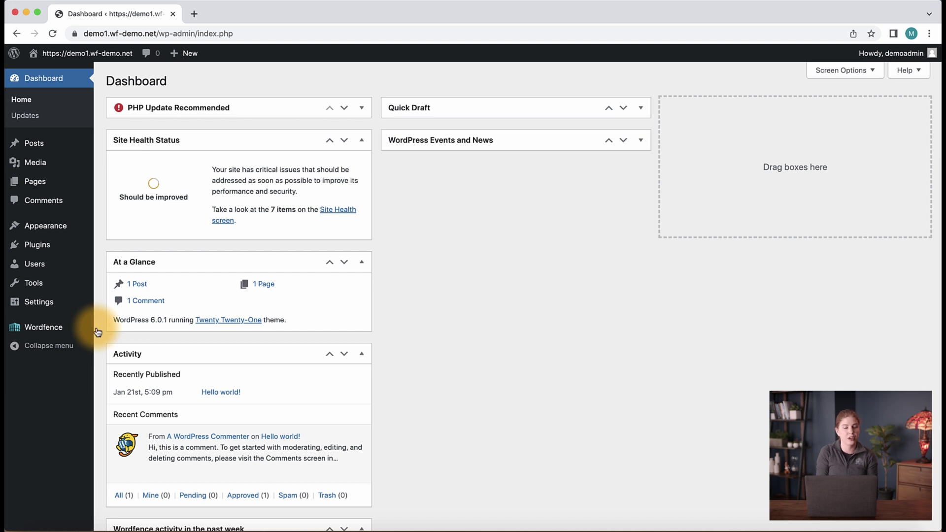
Go to Wordfence's Firewall page from the WordPress admin sidebar
mouse_move(93, 335)
left_click(113, 348)
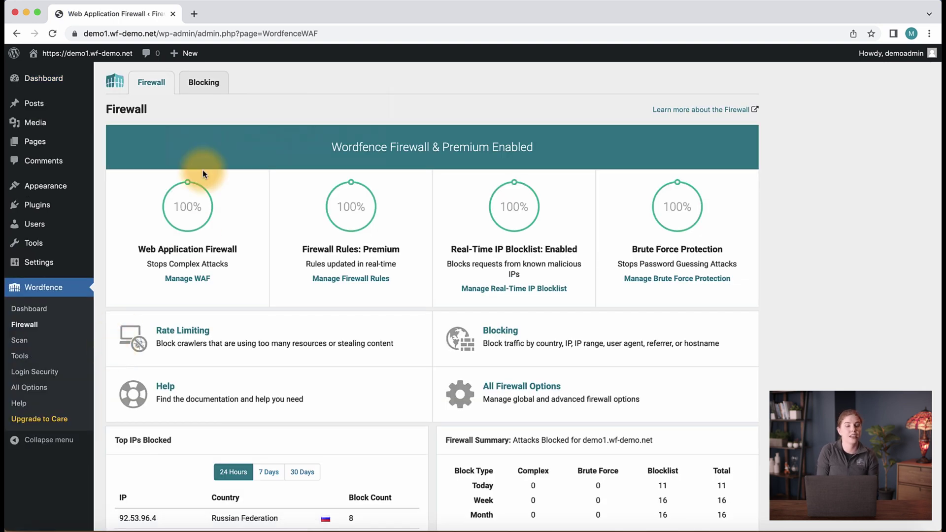
Show the Blocking tab with its two current login lockouts
triple_click(204, 82)
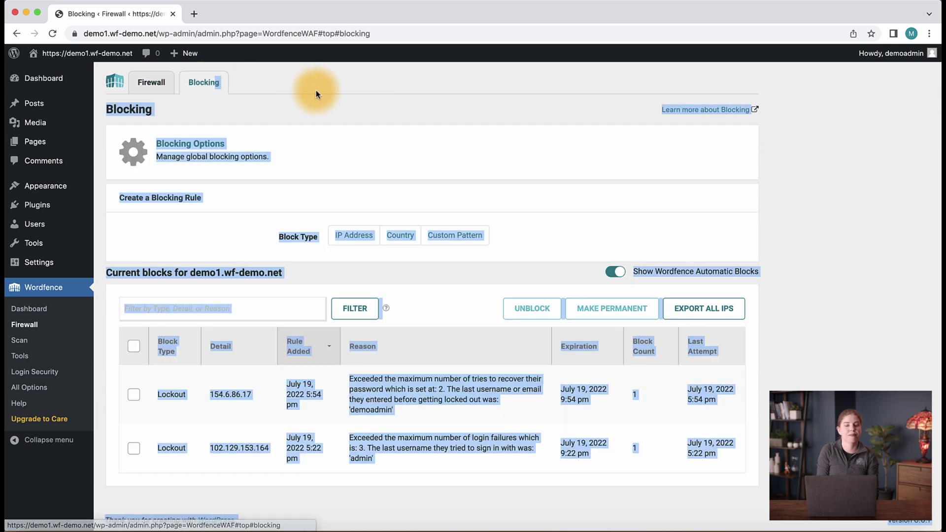
left_click(315, 91)
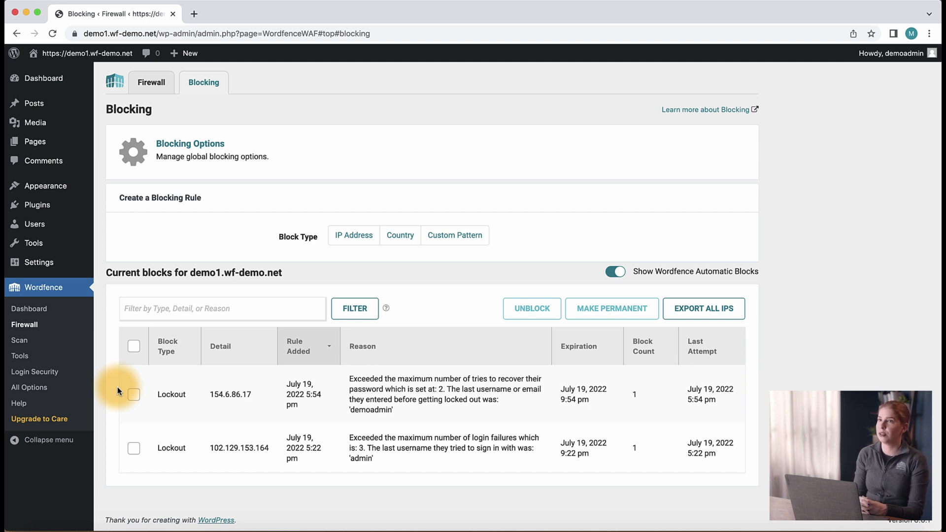
Unblock the 154.6.86.17 password-recovery lockout, keeping only the 102.129.153.164 lockout
left_click(134, 394)
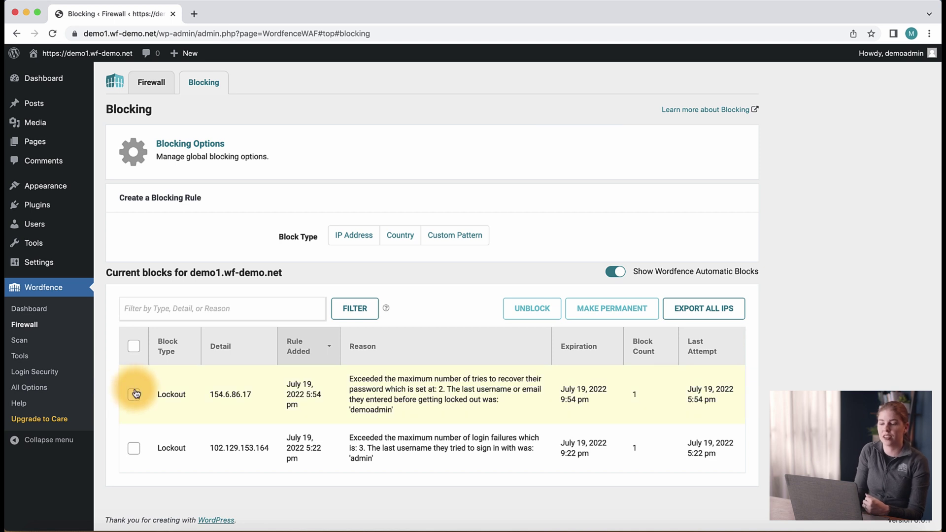
left_click(537, 309)
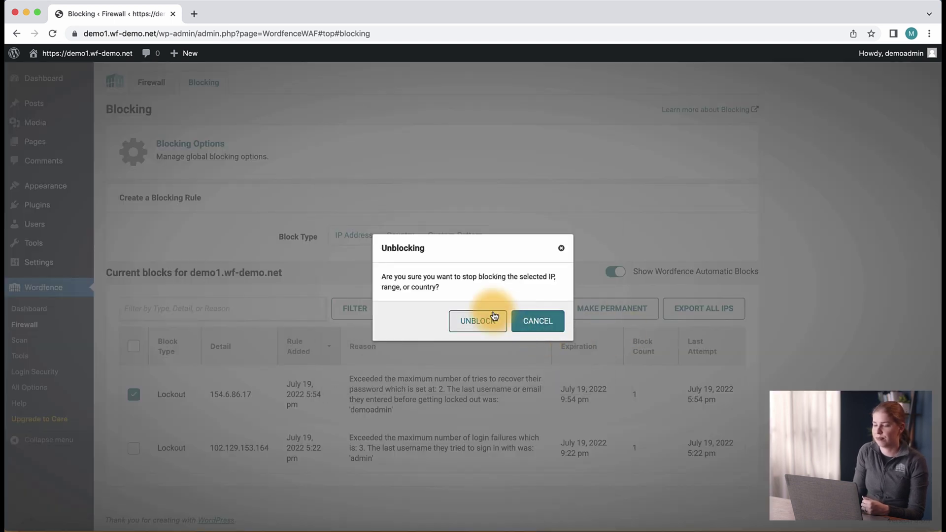
left_click(480, 321)
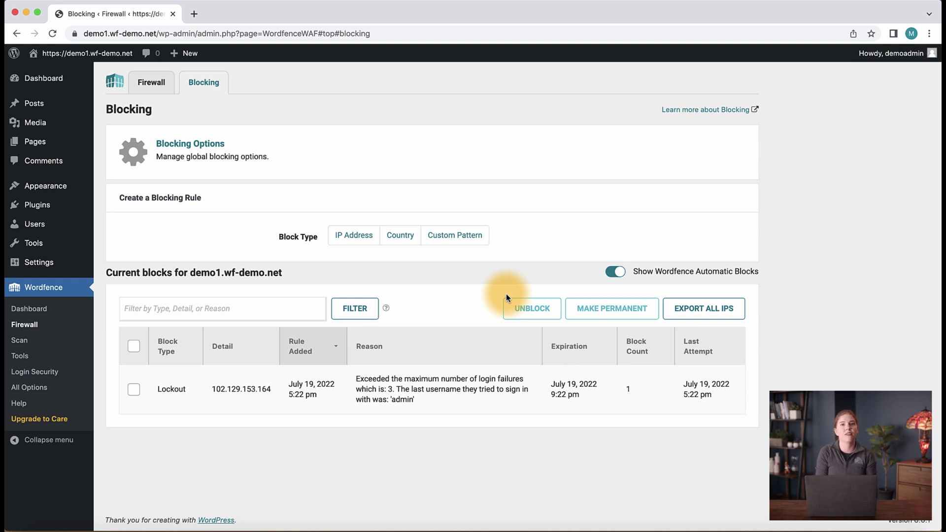
left_click(20, 356)
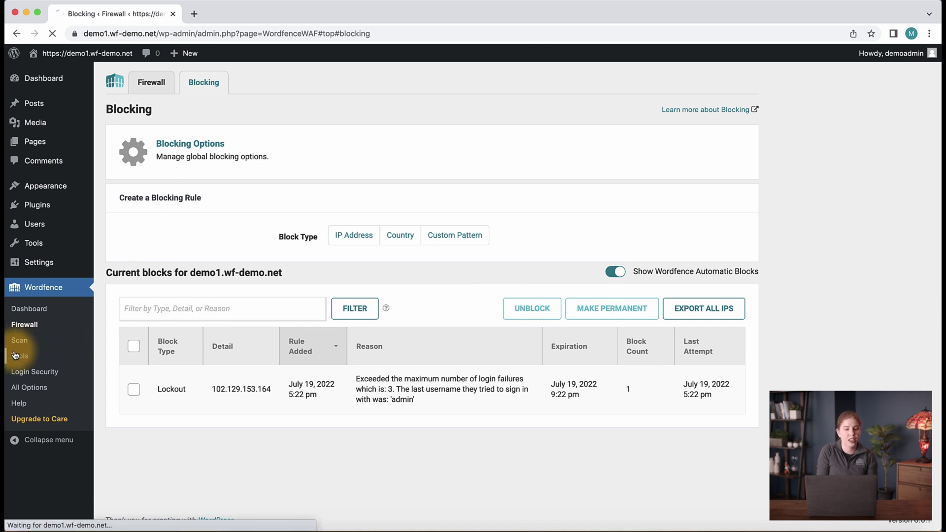
scroll(254, 183, "down", 1)
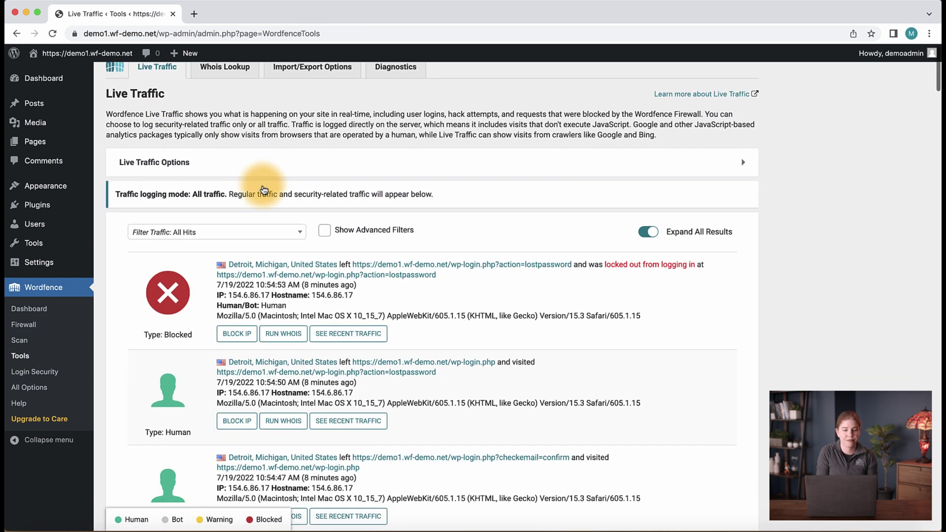
left_click(378, 231)
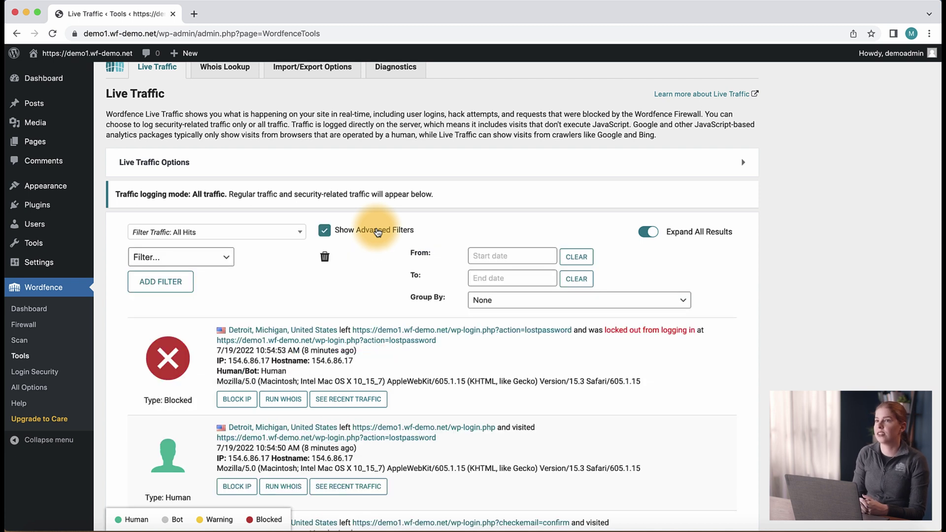
left_click(165, 258)
left_click(146, 319)
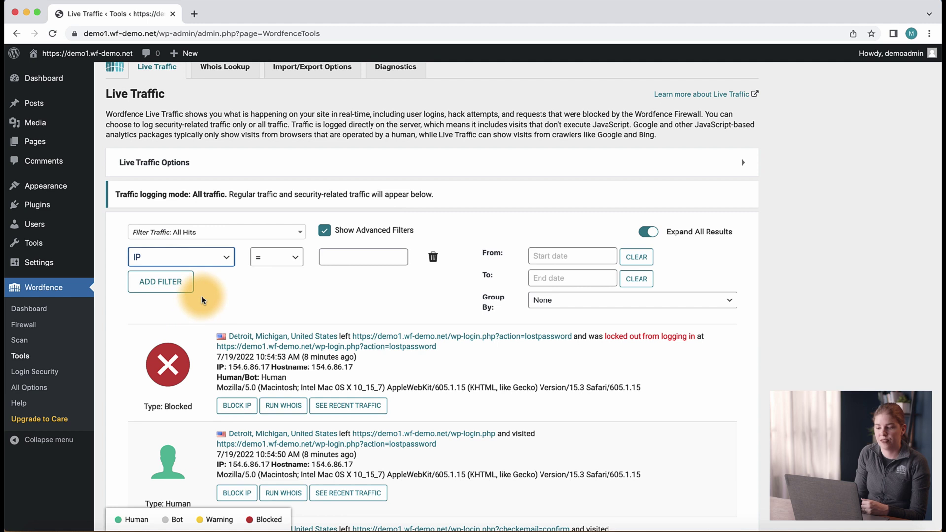
left_click(333, 257)
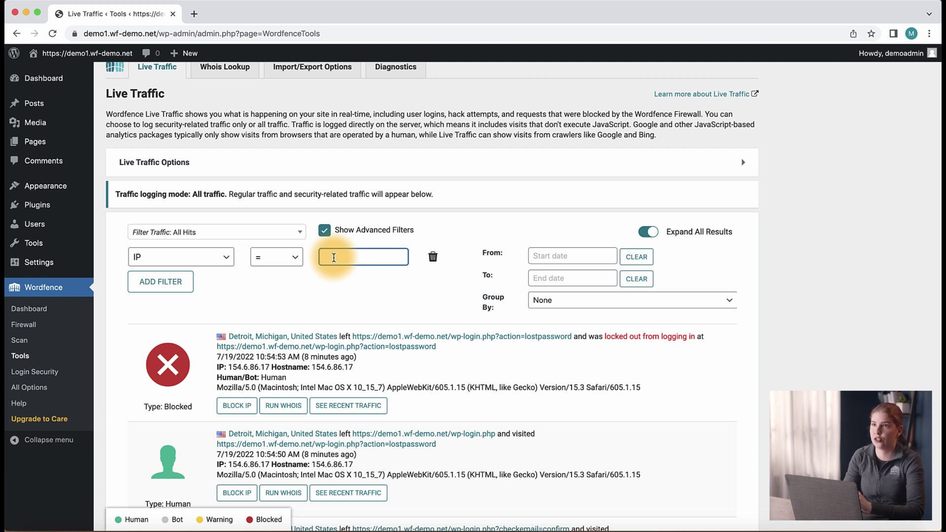
type("185.180.143.137")
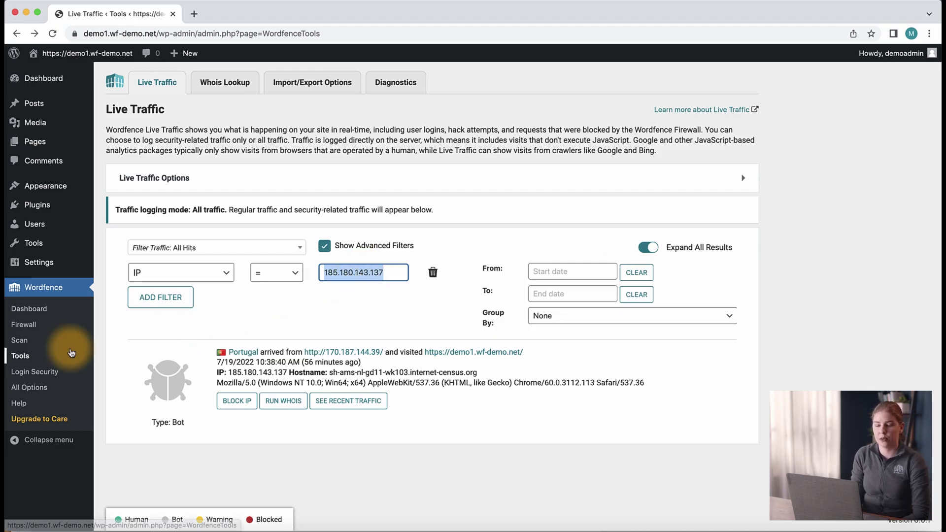
On the Blocking tab, permanently block IP 185.7.214.100 with reason 'Test Block'
left_click(24, 325)
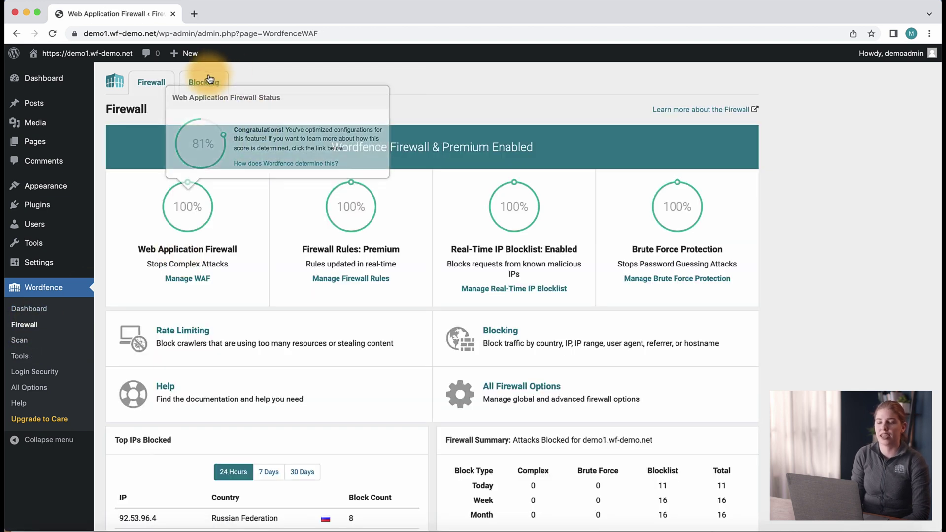
left_click(211, 79)
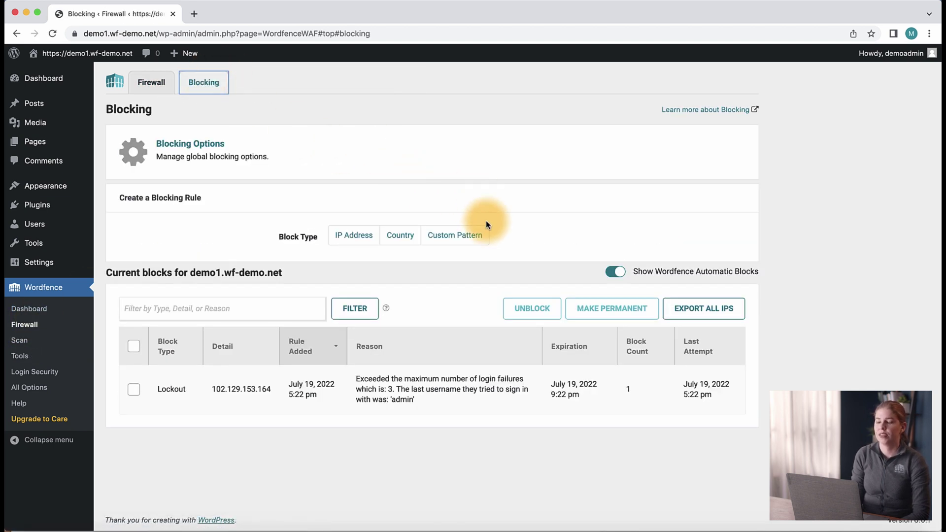
left_click(374, 238)
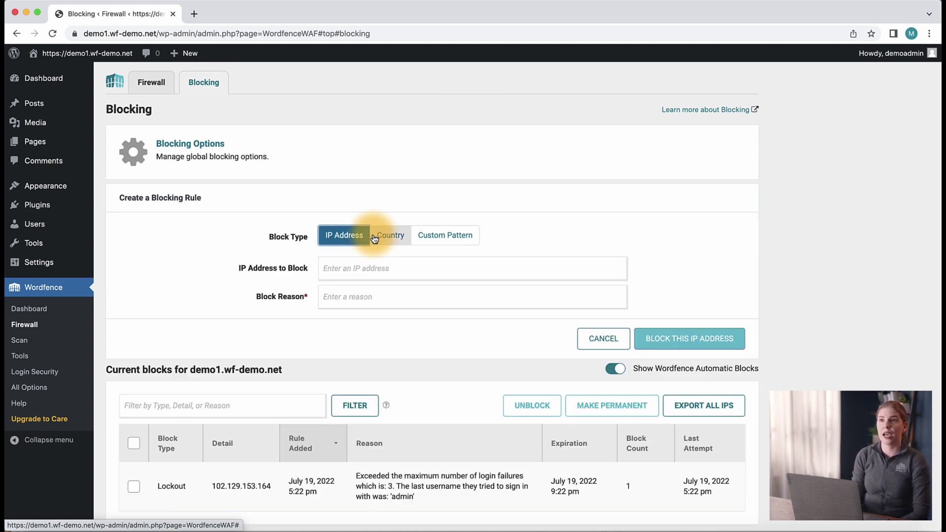
left_click(442, 266)
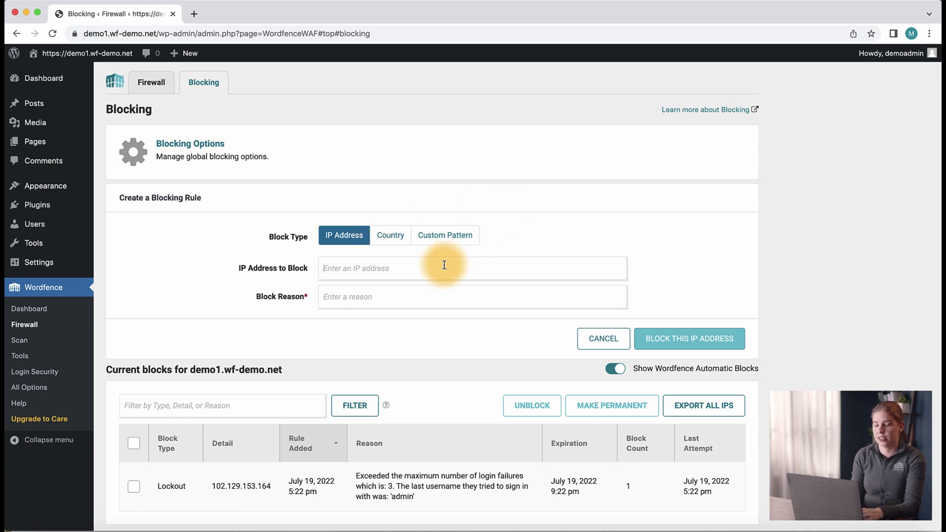
type("185.7.214.100")
left_click(397, 298)
type("Test Block")
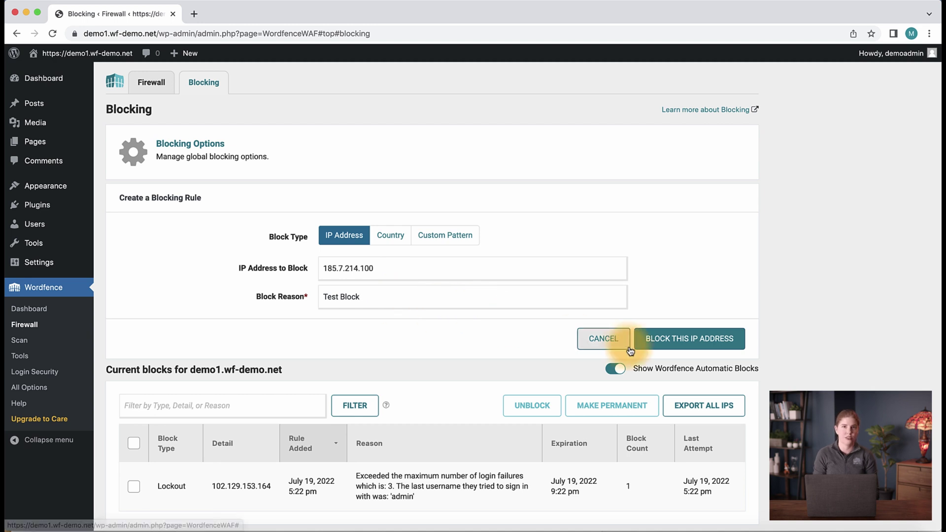
left_click(663, 339)
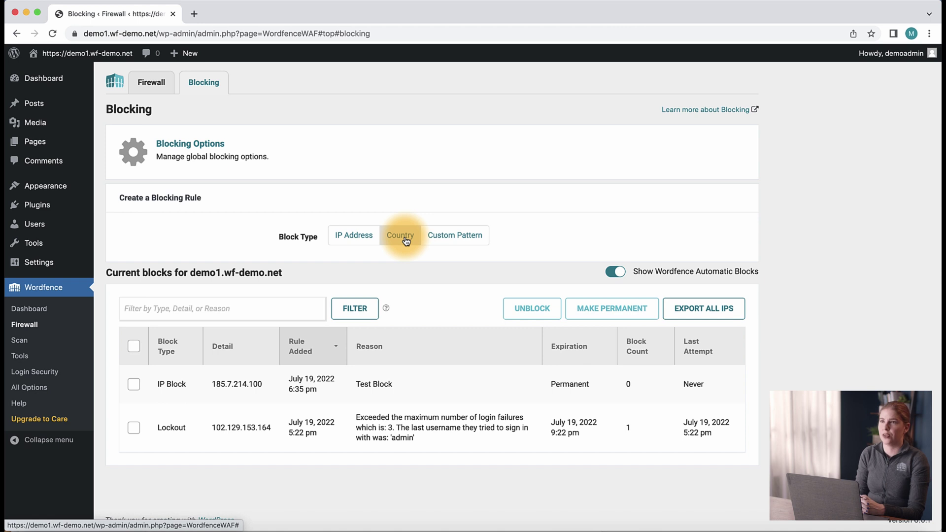
Add a Custom Pattern block for 185.7.214.100 - 185.7.214.200 with reason 'Test Range'
left_click(459, 234)
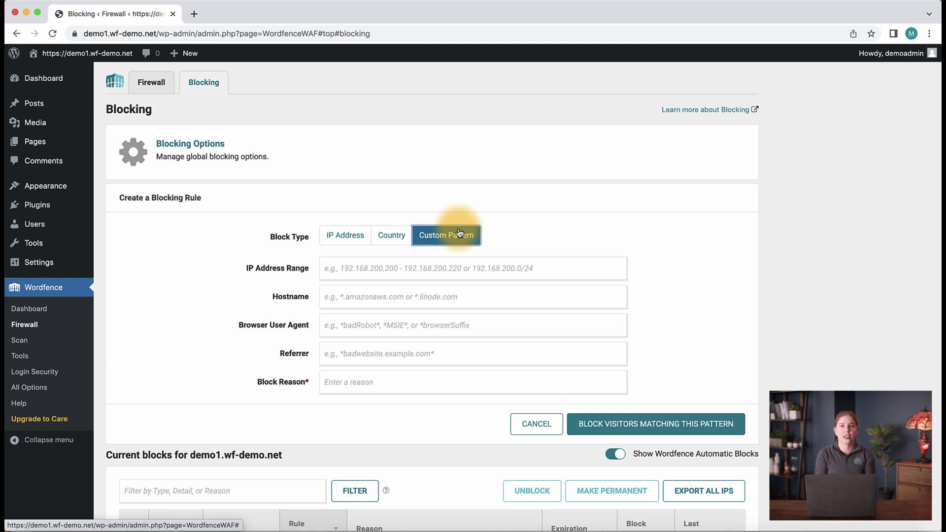
left_click(405, 266)
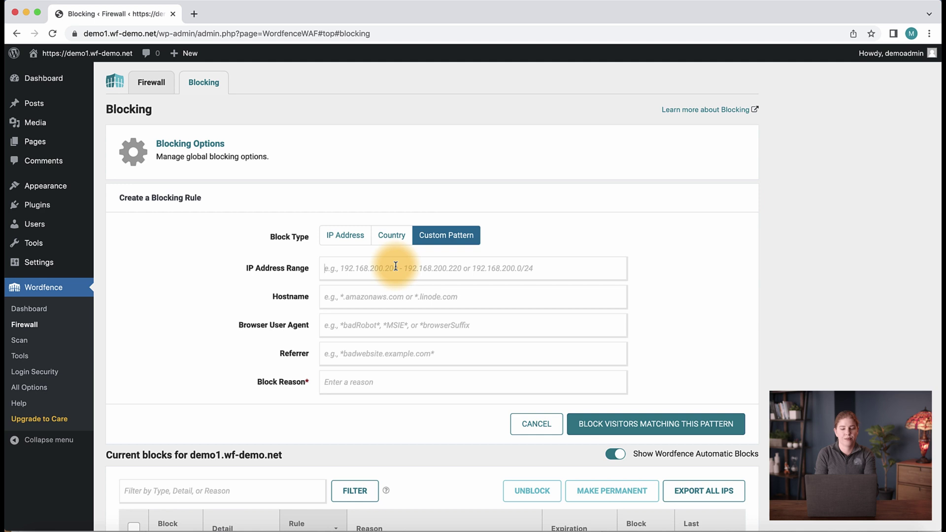
type("185.7.214.100 - 185.7.214.100")
key("BackSpace")
key("BackSpace")
key("BackSpace")
type("200")
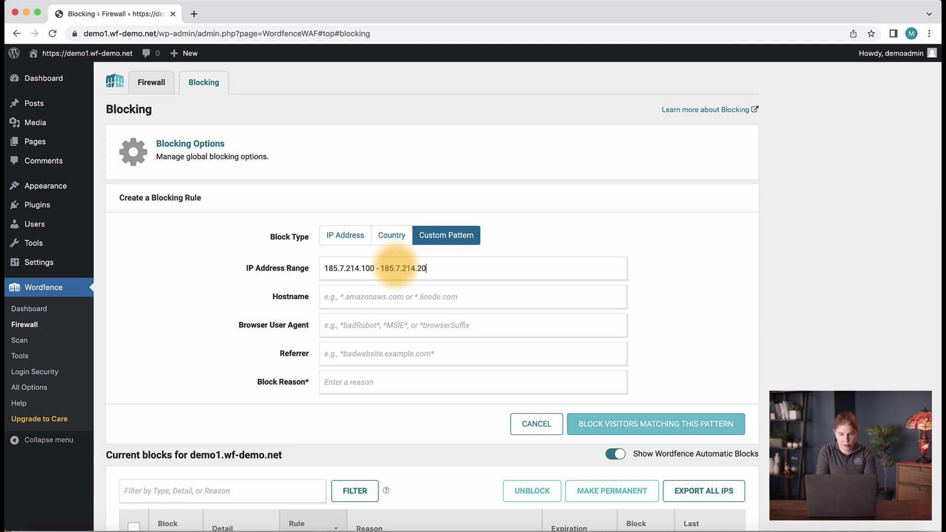
key("Tab")
type("Test ra")
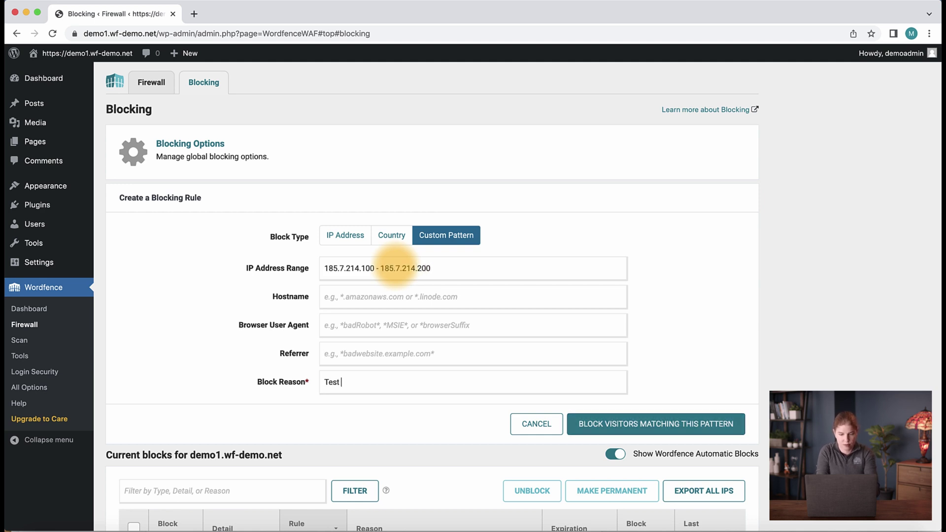
key("BackSpace")
key("BackSpace")
type("Range")
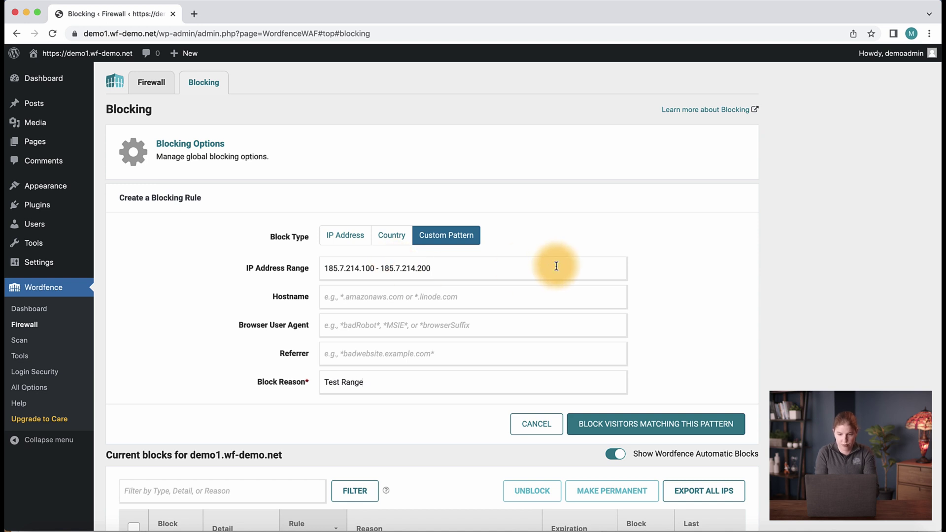
left_click(628, 420)
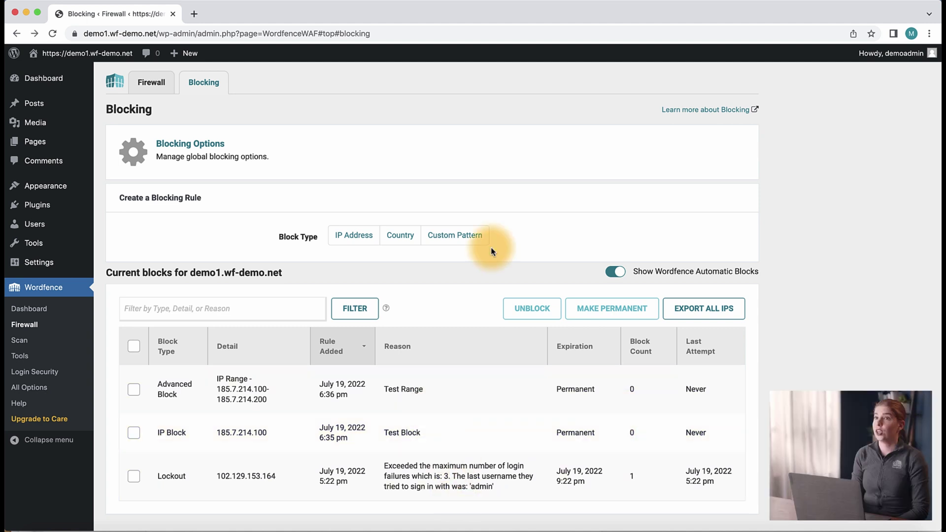
left_click(482, 239)
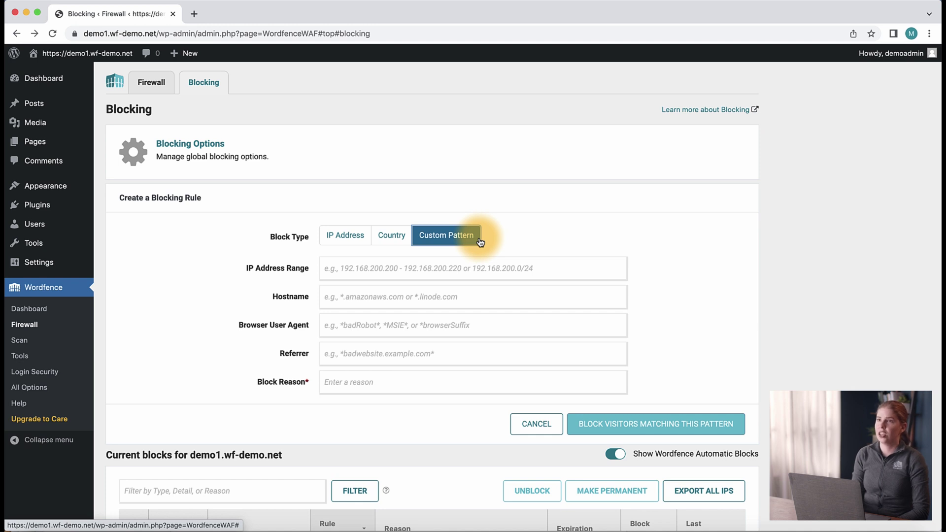
Switch to Wordfence Tools to view the Live Traffic log
left_click(33, 363)
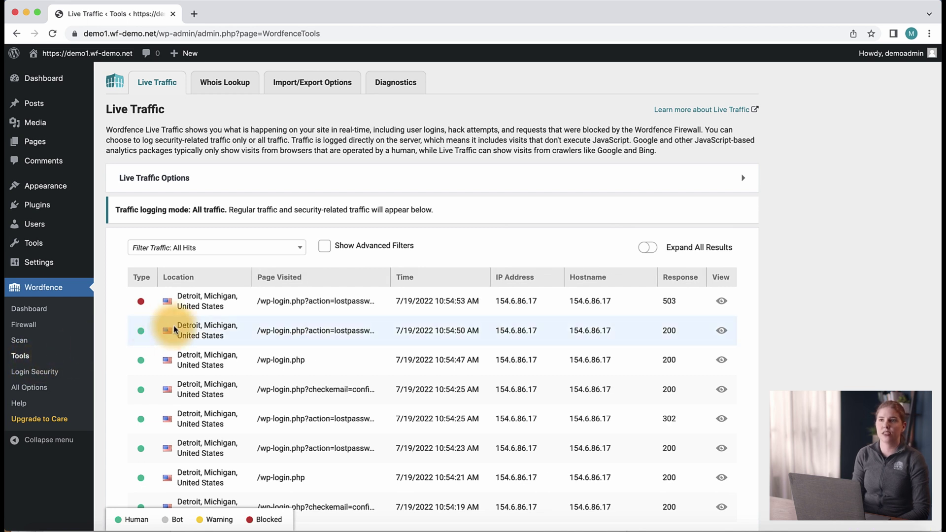
Block IP 154.6.86.17 from its expanded Live Traffic activity detail
left_click(303, 294)
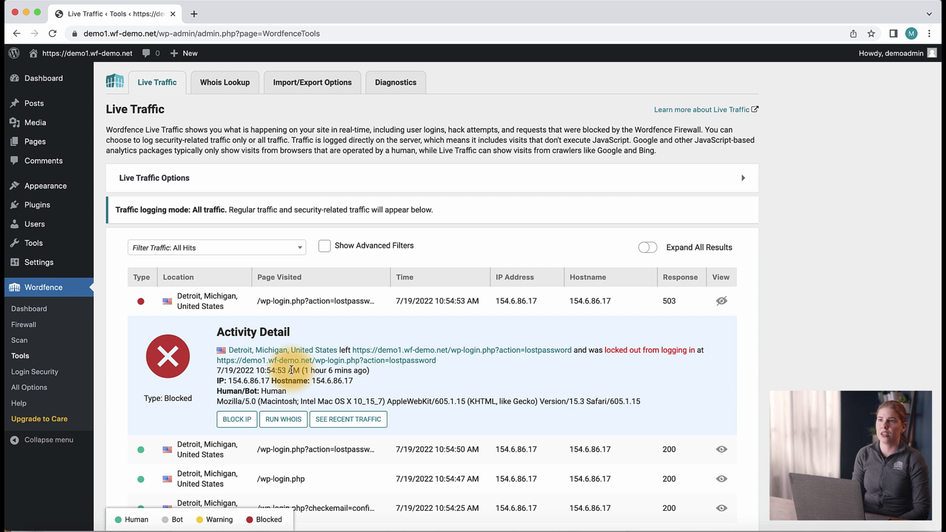
left_click(243, 420)
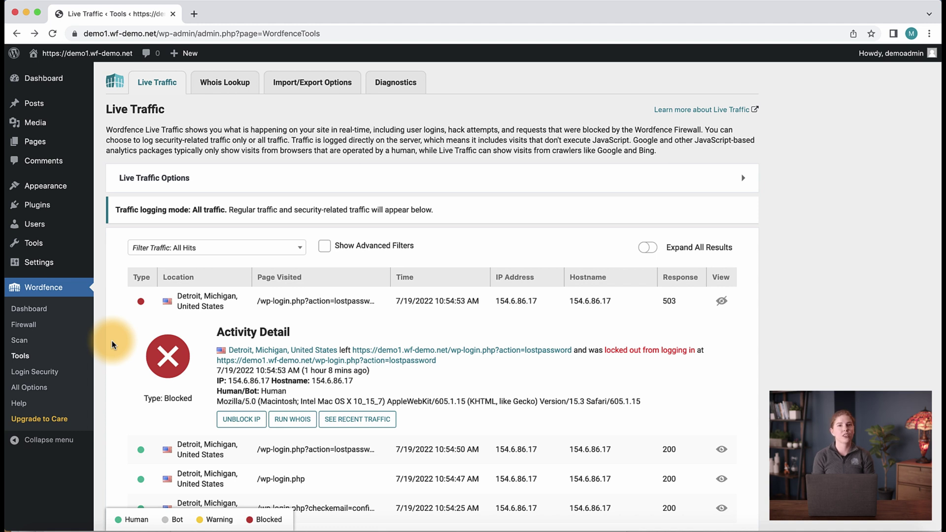
left_click(29, 387)
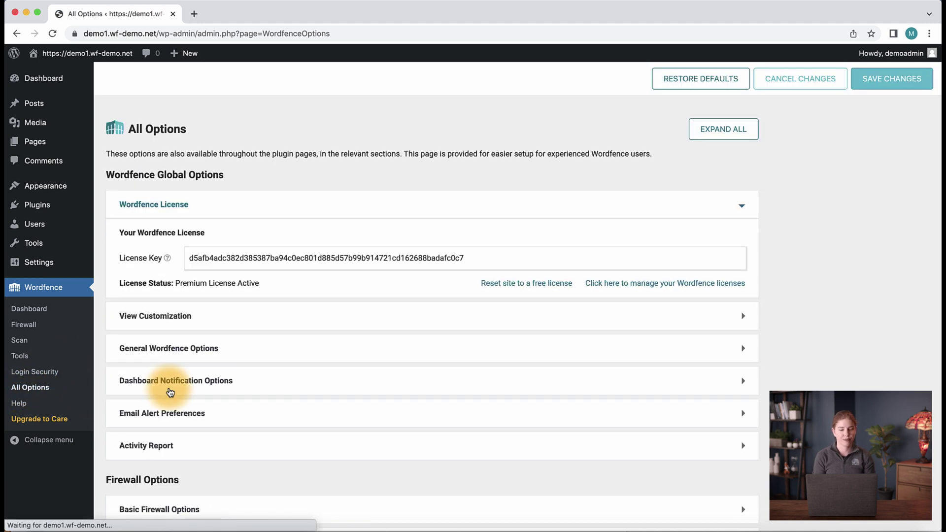
Expand Rate Limiting in All Options and list the block-duration choices, currently 5 minutes
scroll(170, 392, "down", 5)
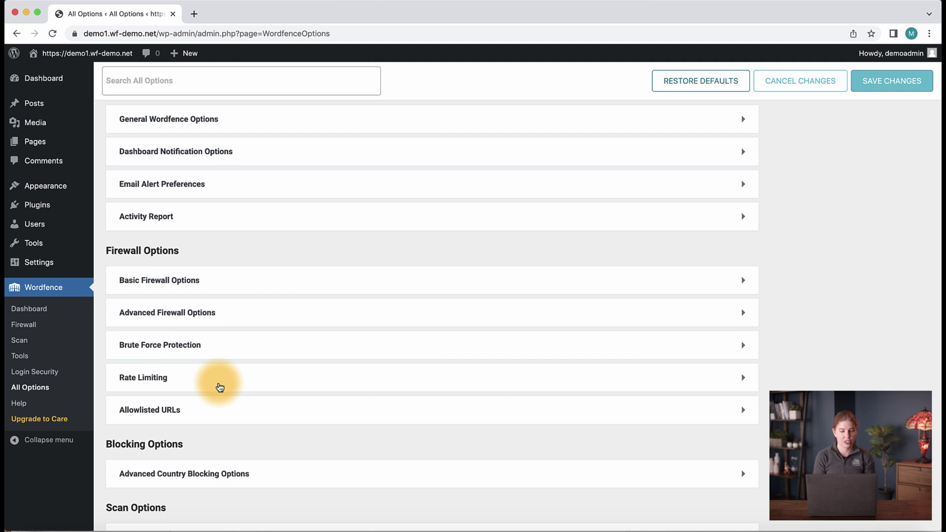
left_click(220, 386)
scroll(218, 382, "down", 4)
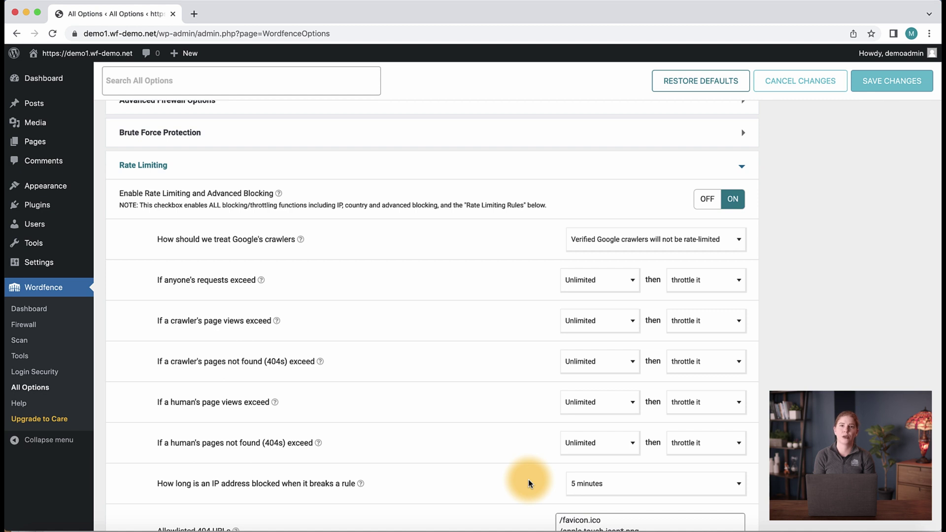
left_click(571, 481)
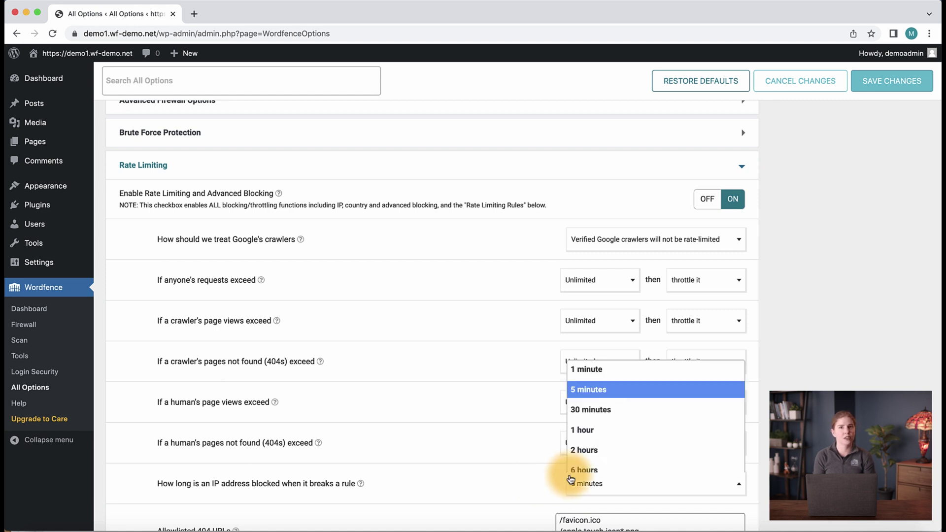